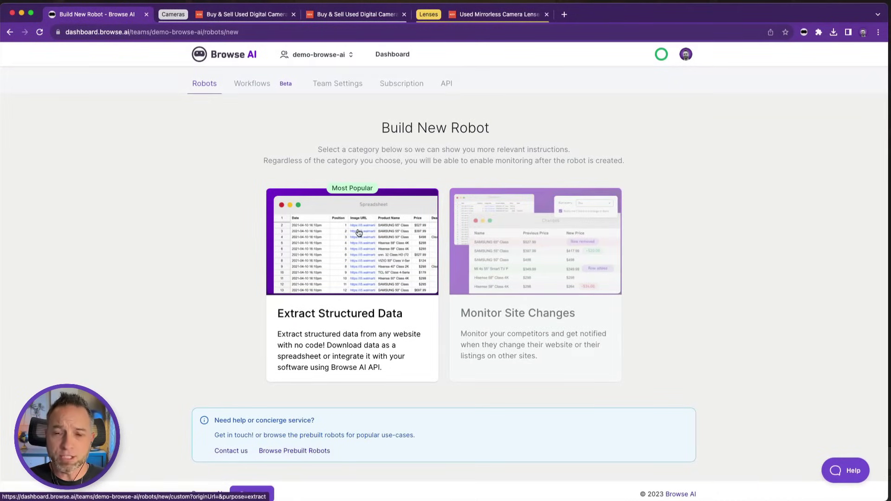
# Step: Start a Monitor Site Changes robot with the KEH used Sony E-mount cameras URL as origin
pyautogui.click(537, 243)
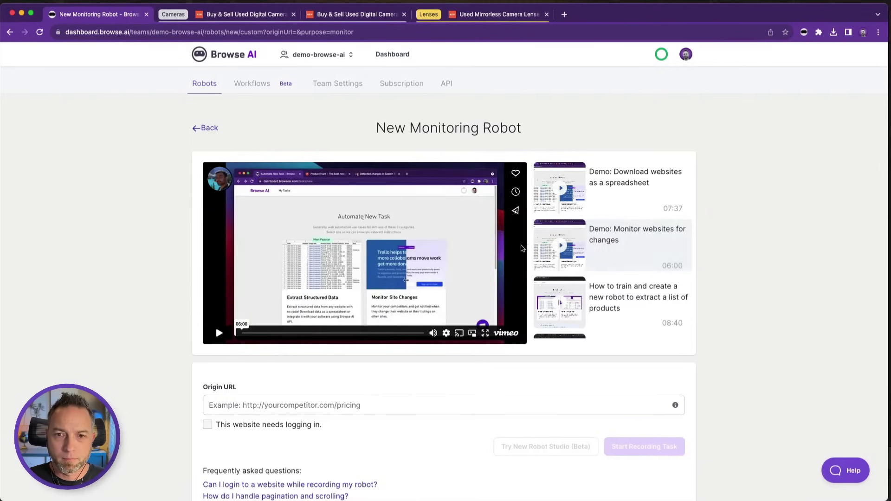
pyautogui.scroll(-1, 521, 250)
pyautogui.scroll(-3, 520, 251)
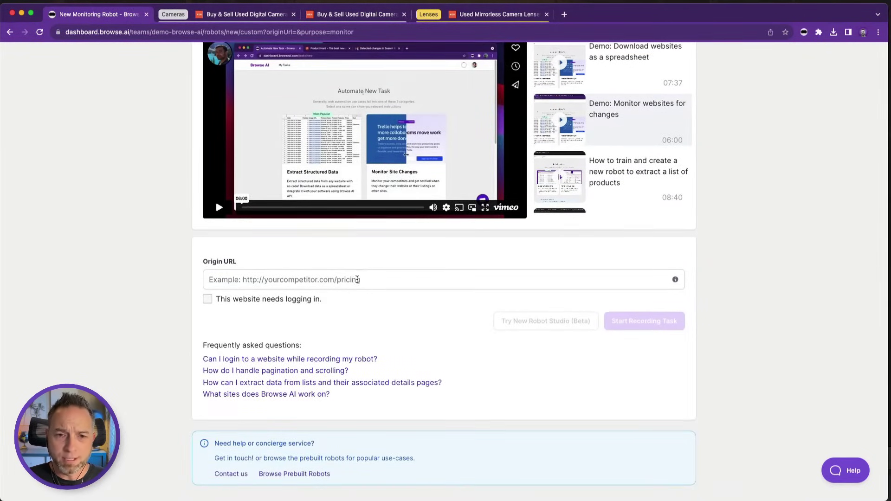
pyautogui.click(353, 279)
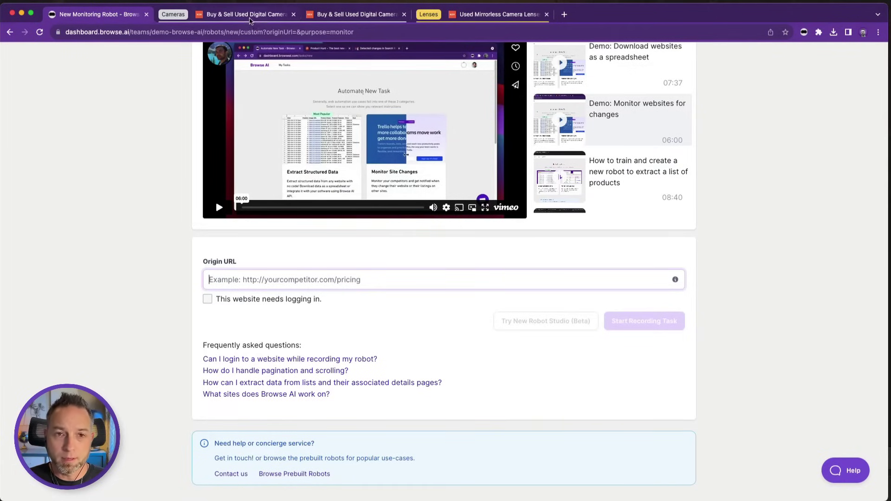
pyautogui.click(249, 18)
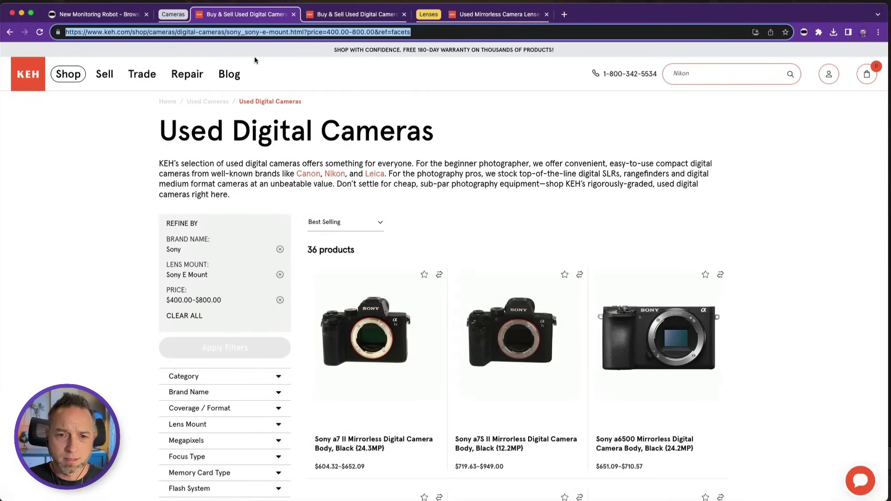
pyautogui.click(246, 32)
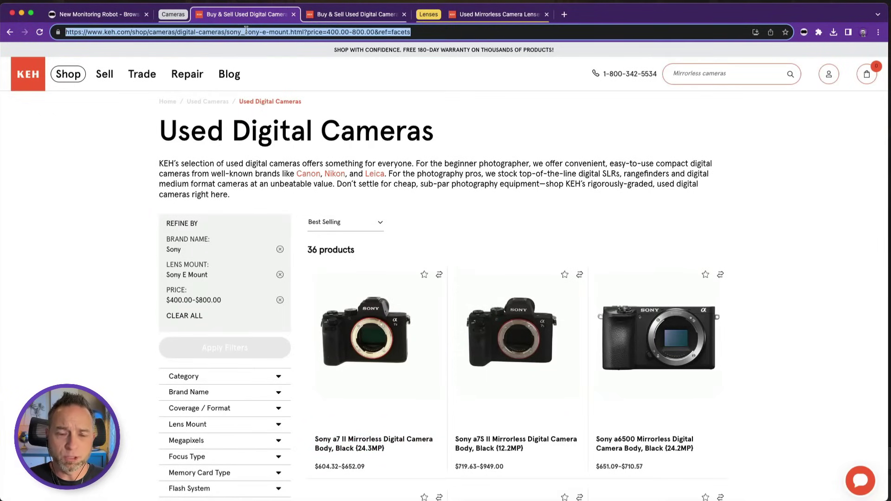
pyautogui.click(123, 15)
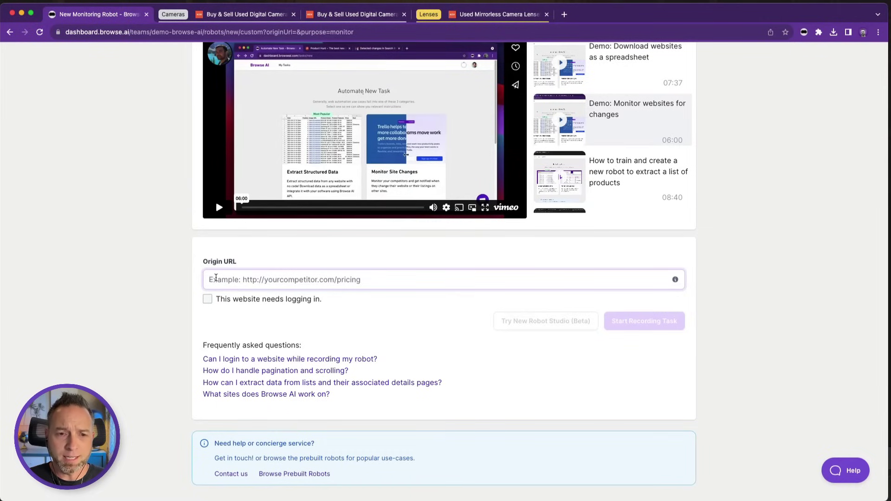
pyautogui.write('https://www.keh.com/shop/cameras/digital-cameras/sony_sony-e-mount.html?price=400.00-800.00&ref=facets')
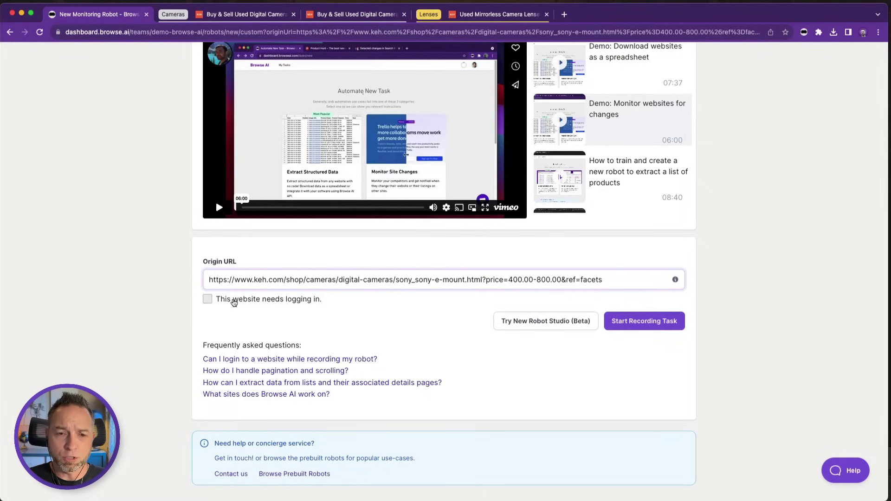
# Step: Start recording on the KEH Sony cameras page, dismiss the intro, and show the capture options
pyautogui.click(635, 322)
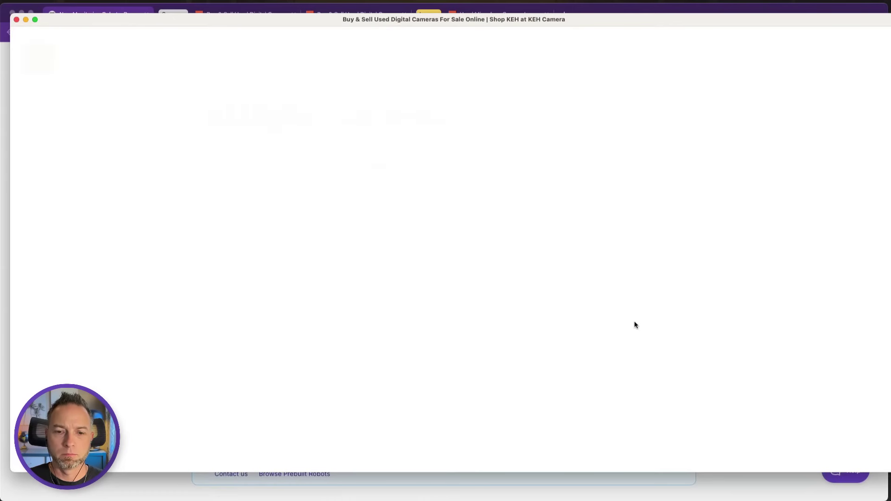
pyautogui.moveTo(518, 17); pyautogui.dragTo(512, 20)
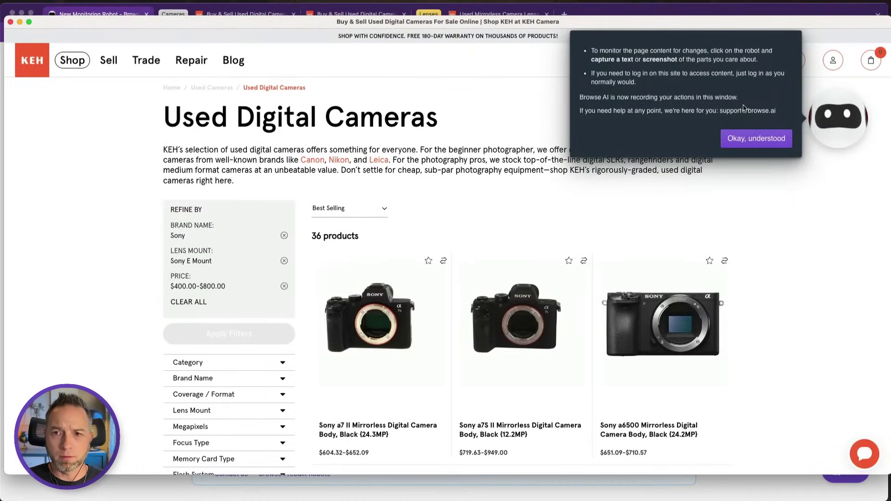
pyautogui.click(756, 139)
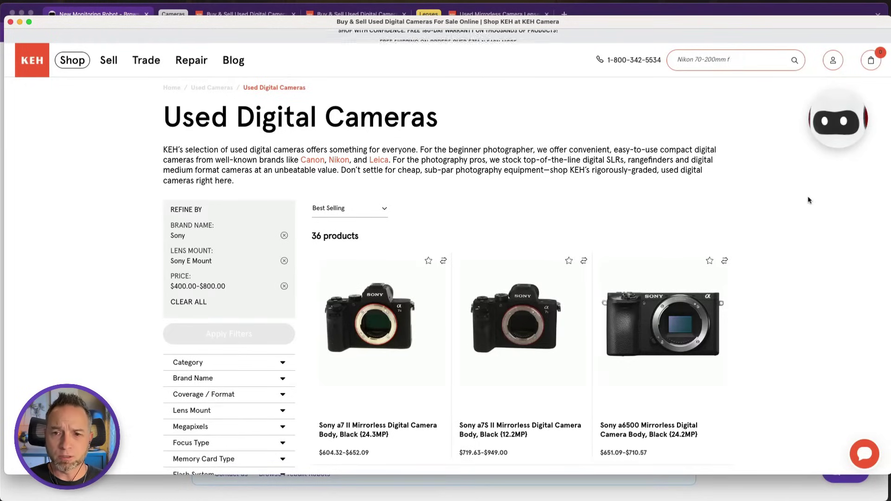
pyautogui.click(837, 122)
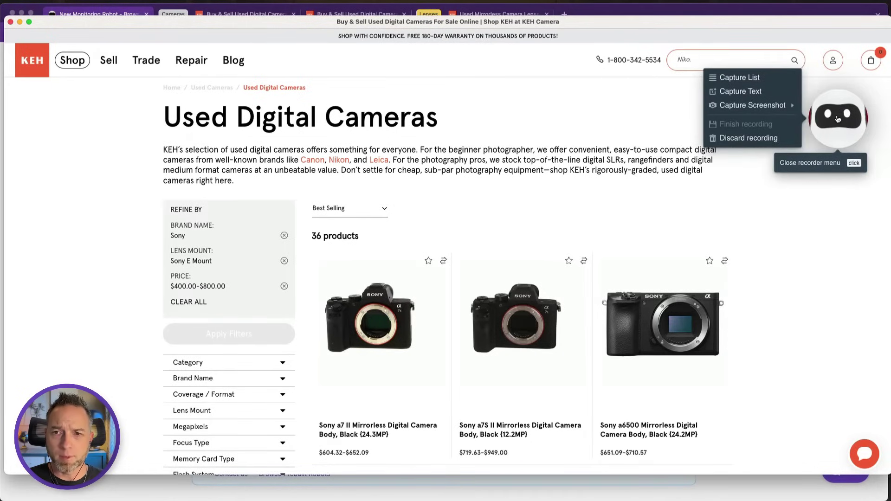
# Step: Select the product cards as a list, capturing image URL, title, visible price and link
pyautogui.moveTo(739, 77)
pyautogui.click(779, 79)
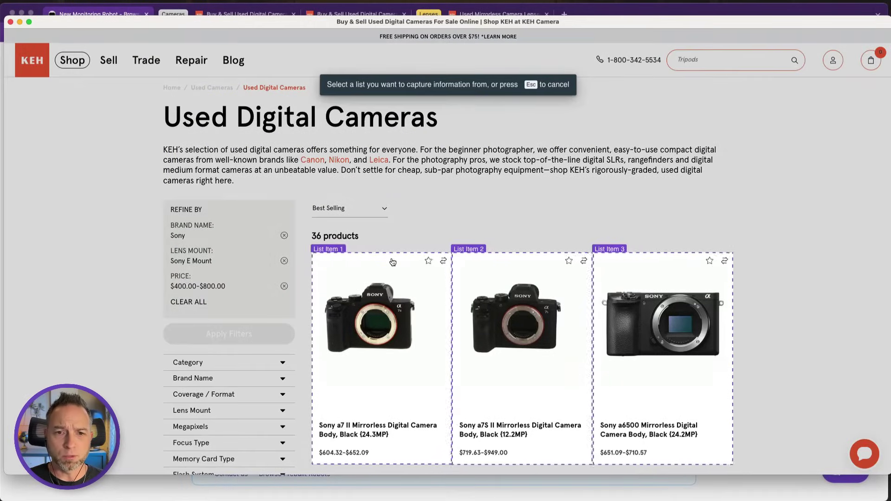
pyautogui.click(324, 264)
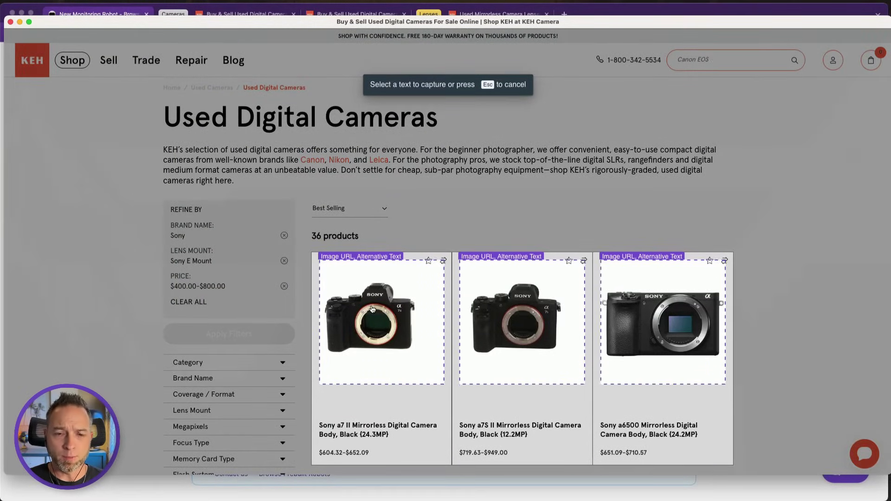
pyautogui.click(371, 308)
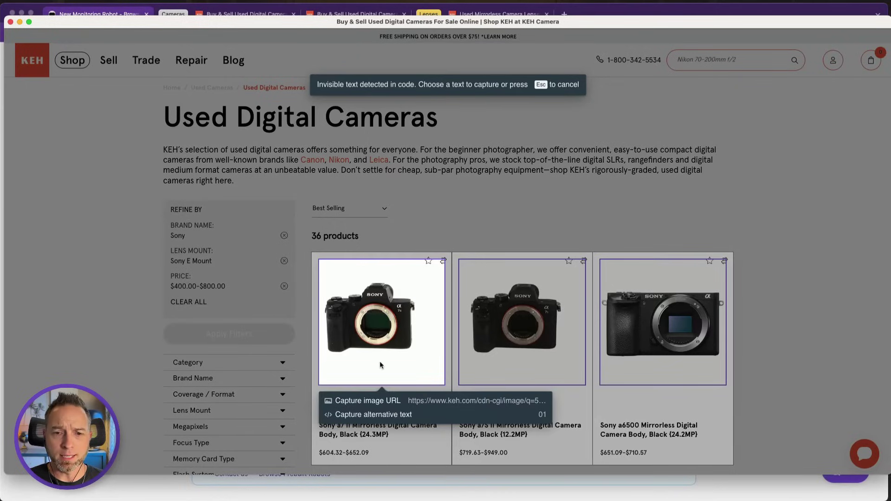
pyautogui.click(382, 402)
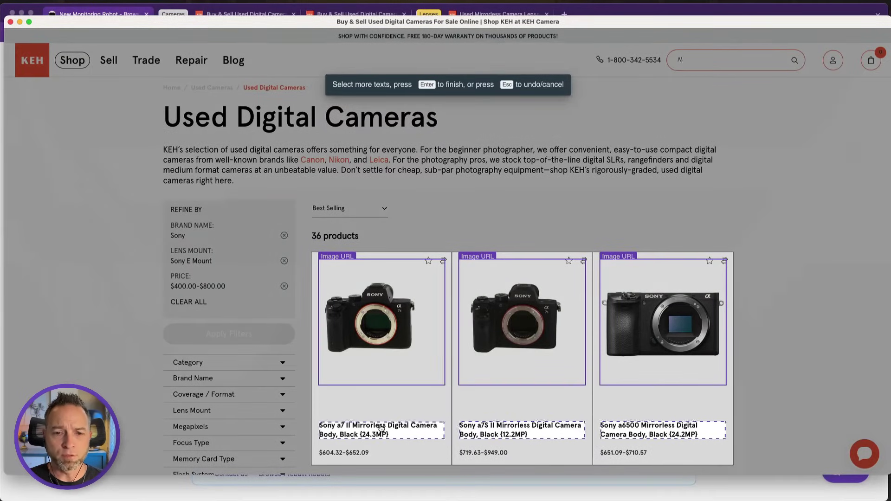
pyautogui.click(379, 430)
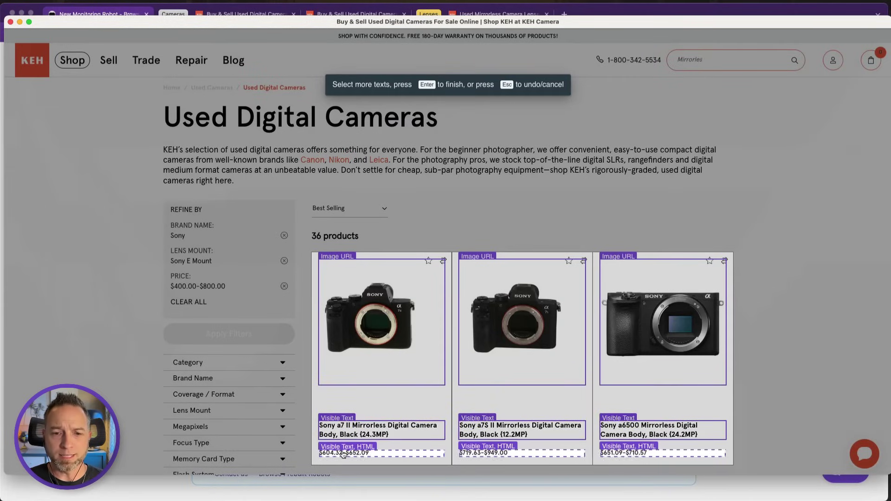
pyautogui.click(343, 454)
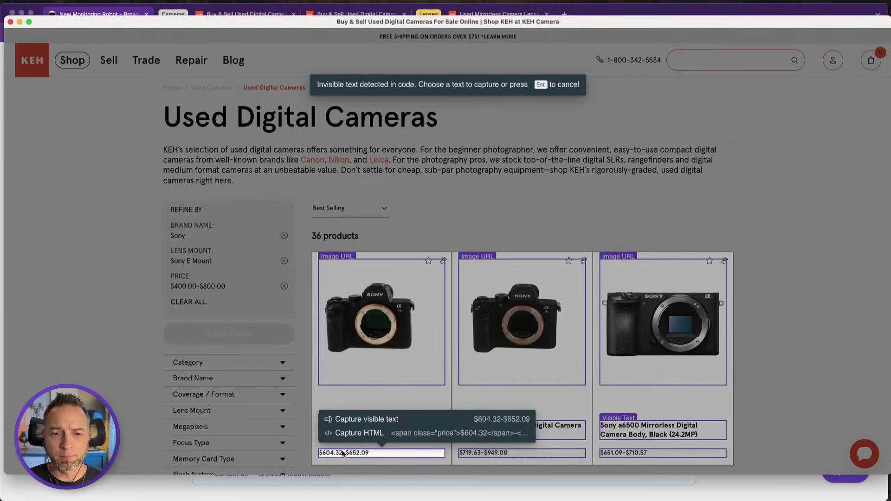
pyautogui.click(353, 421)
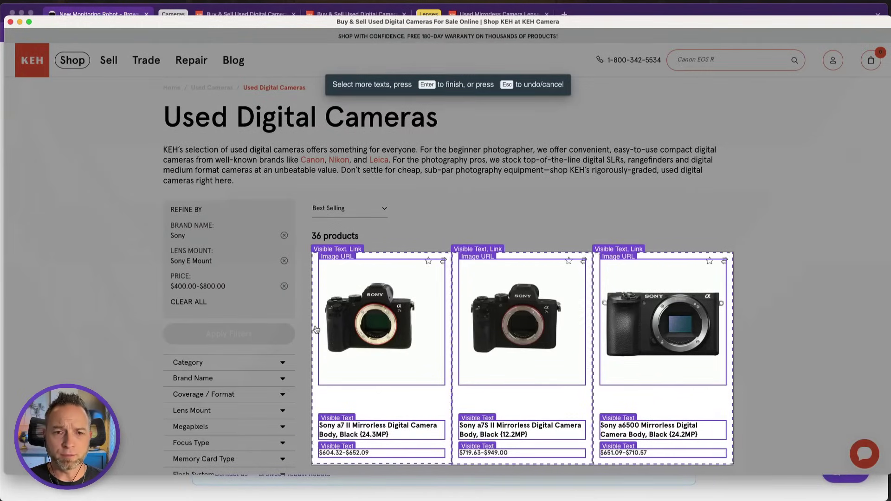
pyautogui.click(316, 329)
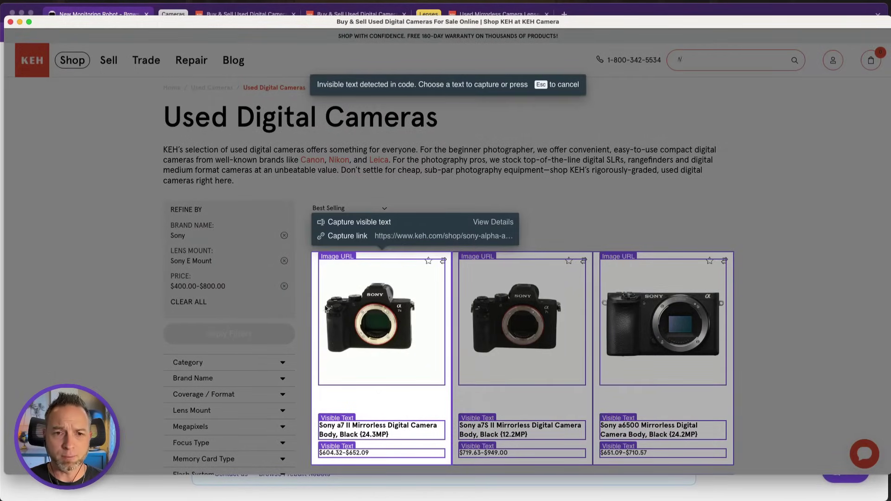
pyautogui.click(355, 237)
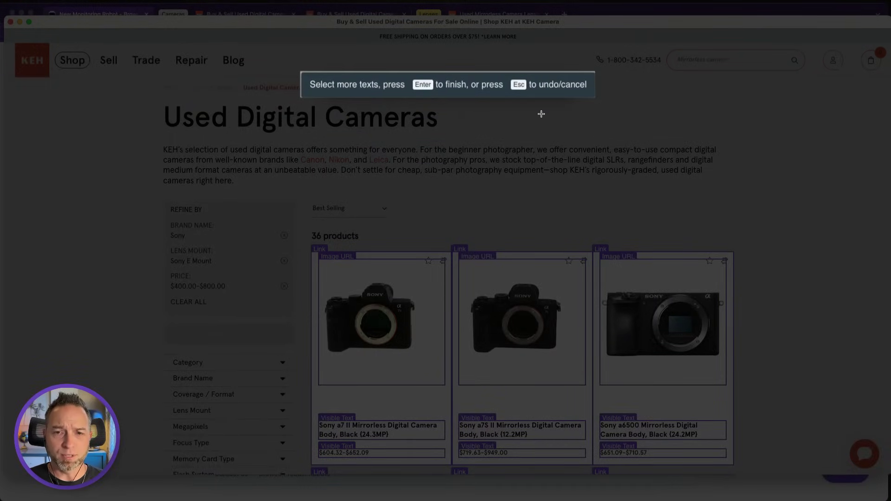
# Step: Name the captured columns Image, Name, Price and Link
pyautogui.write('Image')
pyautogui.press('Return')
pyautogui.write('Name')
pyautogui.press('Return')
pyautogui.write('Price')
pyautogui.press('Return')
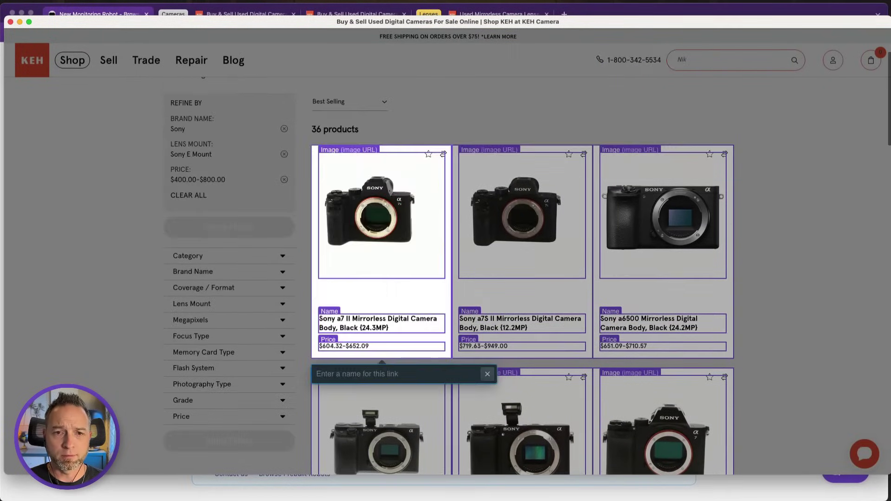
pyautogui.write('Link')
pyautogui.press('Return')
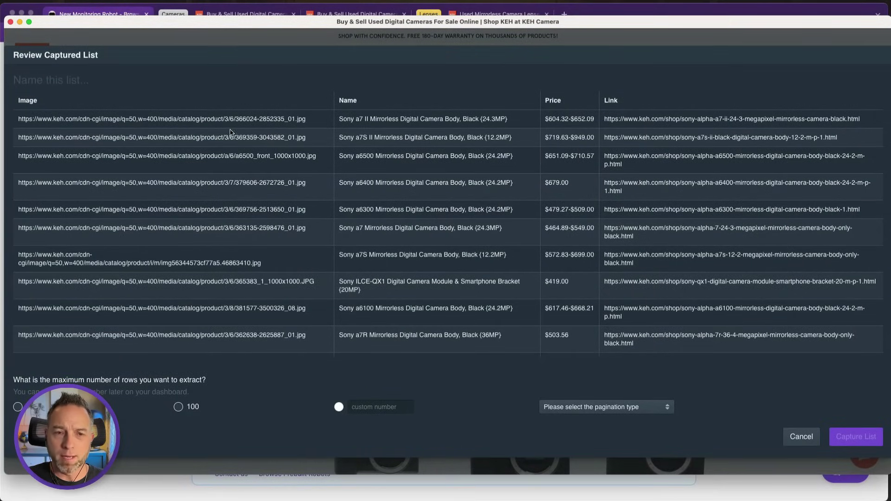
# Step: Name the list 'Sony Cameras', limit it to 36 rows, and set 'There are no more items to load'
pyautogui.scroll(-1, 231, 133)
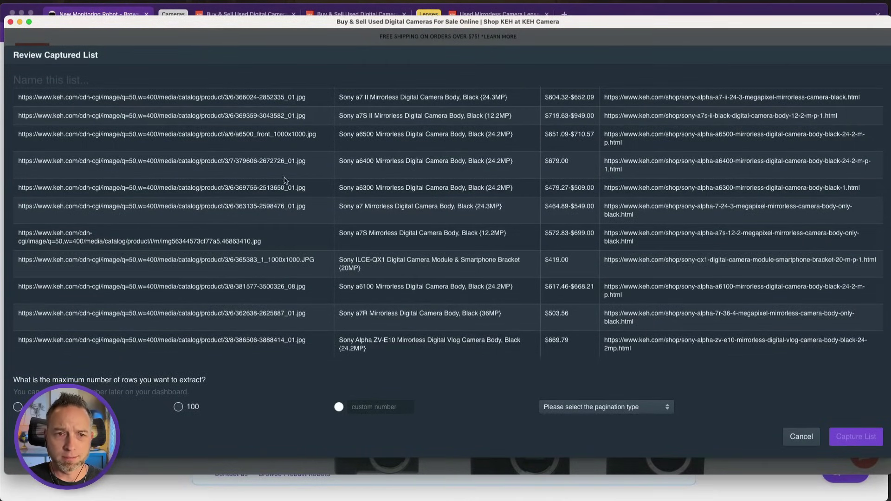
pyautogui.click(80, 74)
pyautogui.write('Sony Cameras')
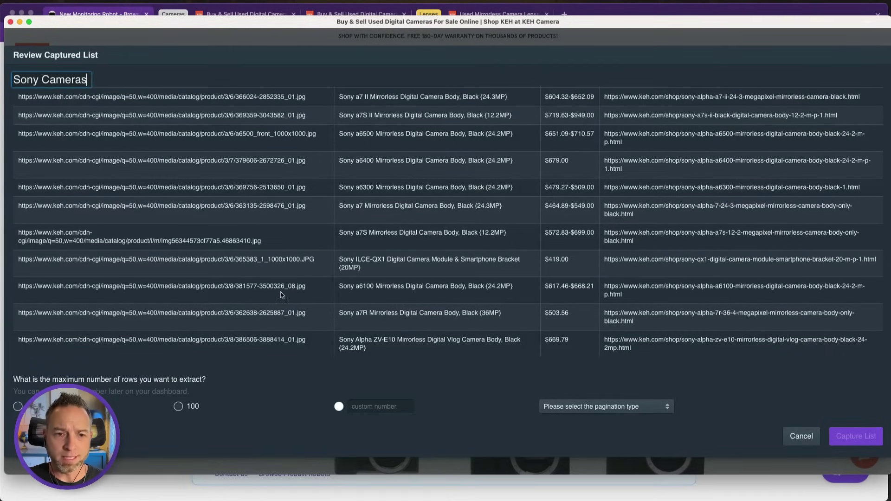
pyautogui.click(364, 402)
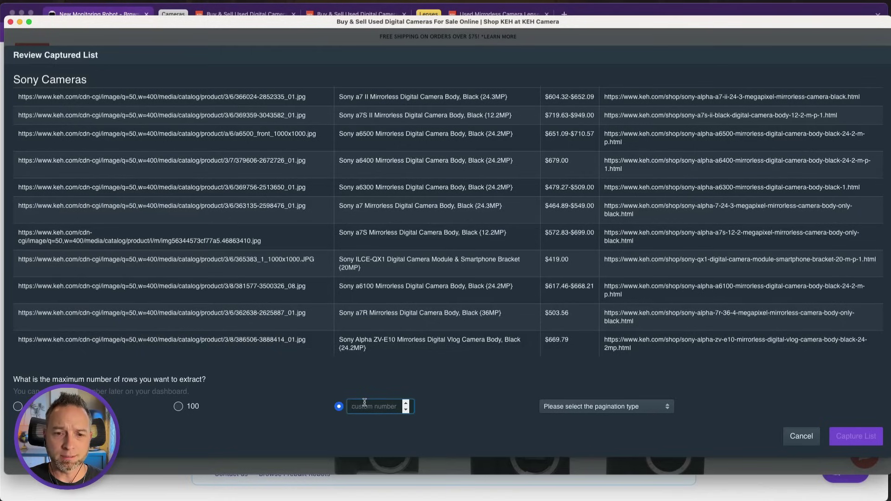
pyautogui.write('36')
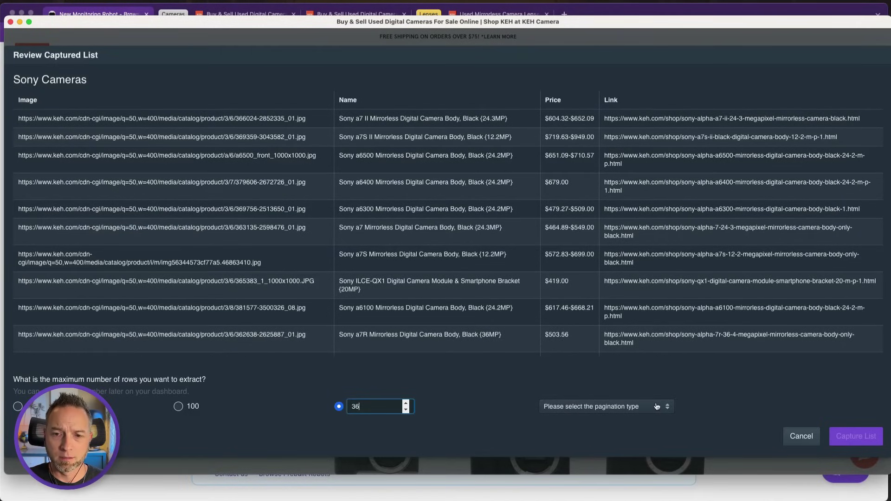
pyautogui.click(657, 407)
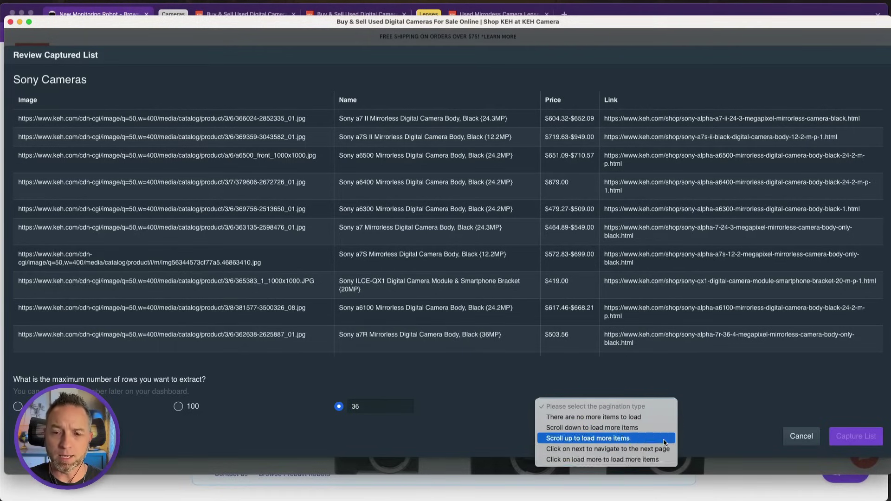
pyautogui.click(663, 421)
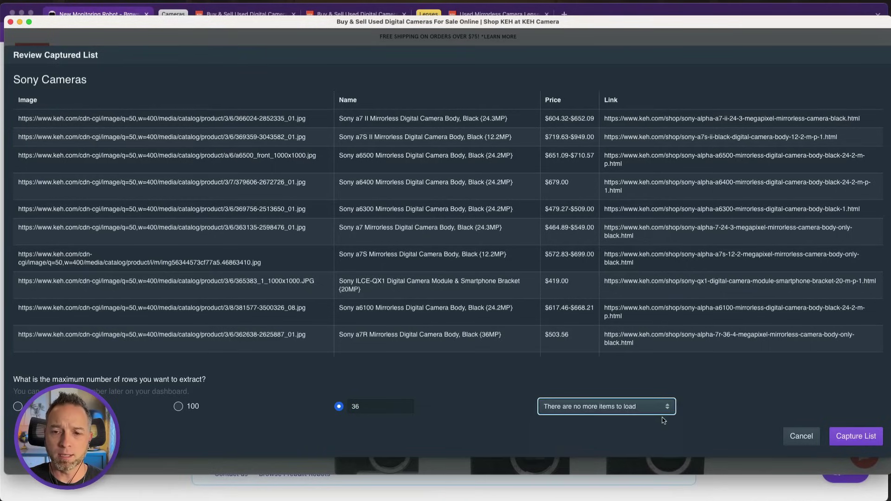
# Step: Capture the list, finish recording, and name the robot 'Monitor keh.com for Sony cameras'
pyautogui.click(857, 439)
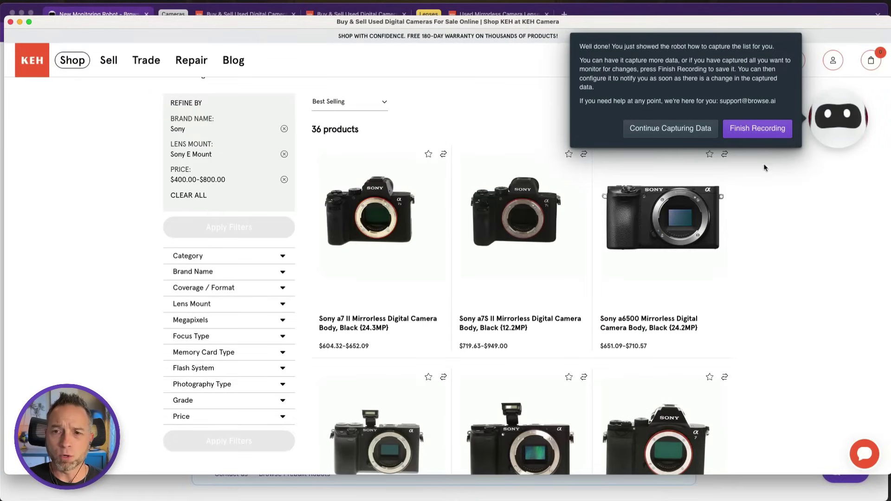
pyautogui.click(758, 129)
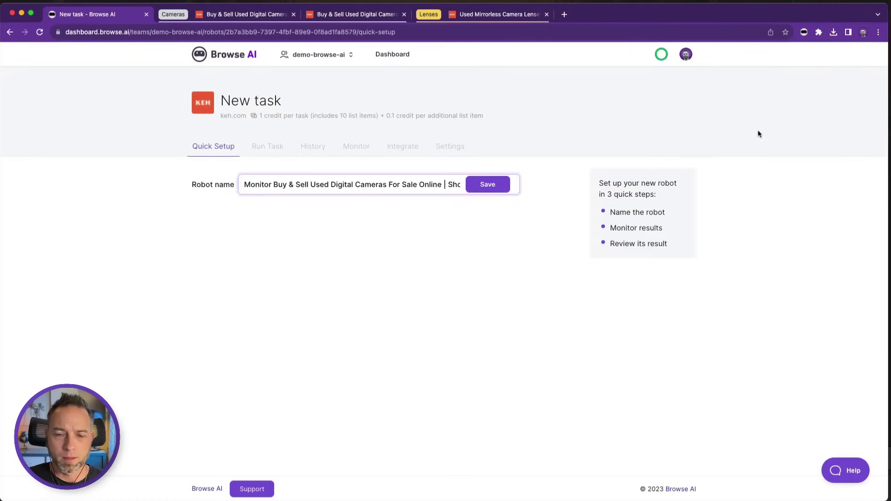
pyautogui.tripleClick(360, 183)
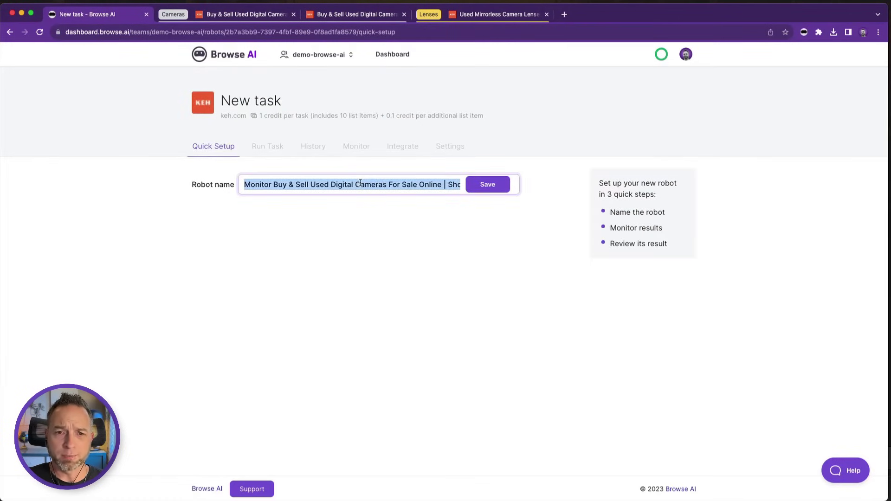
pyautogui.write('Monitor ')
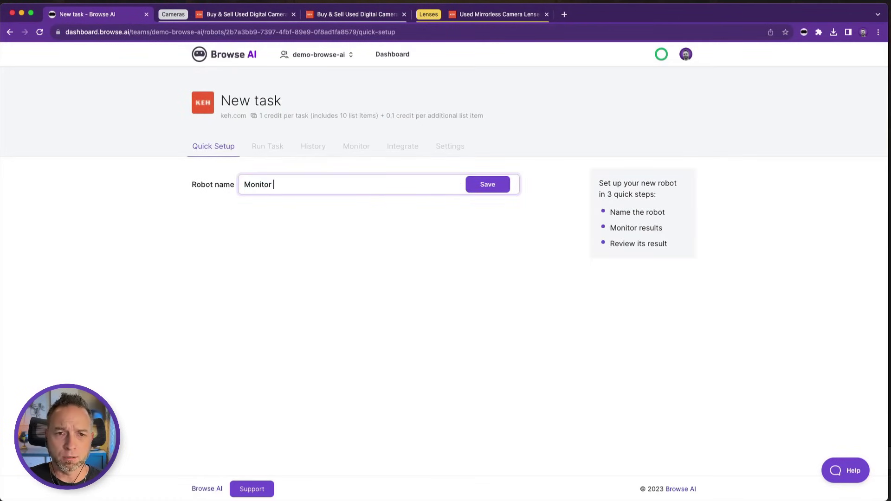
pyautogui.write('keh.com for Sony cameras')
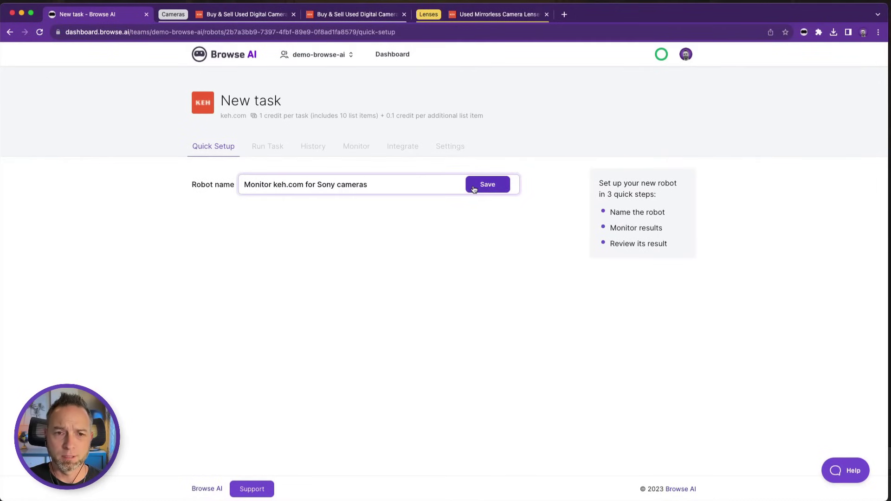
pyautogui.click(474, 189)
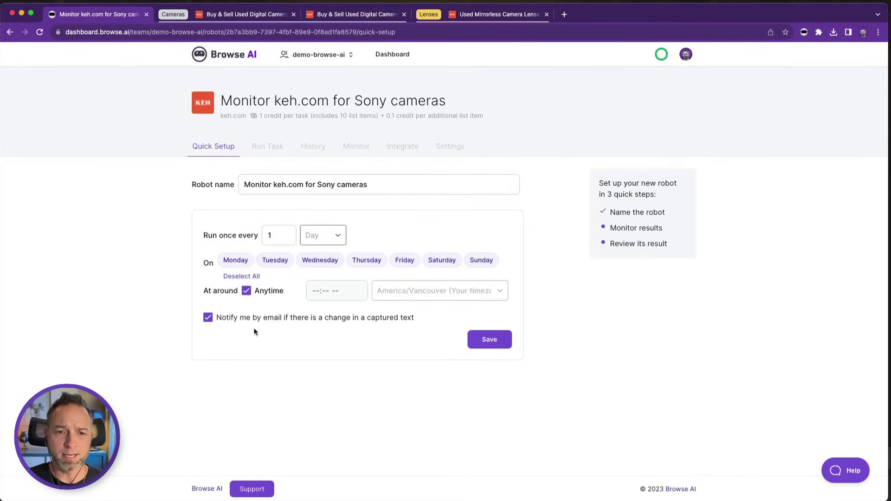
# Step: Save the daily monitor schedule and approve the extracted Sony camera results
pyautogui.click(490, 340)
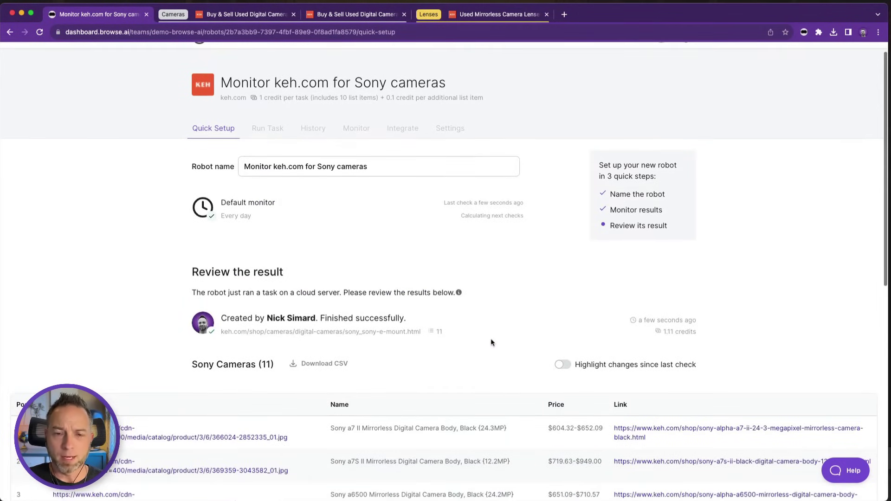
pyautogui.scroll(-5, 491, 339)
pyautogui.scroll(-2, 491, 342)
pyautogui.scroll(-2, 491, 342)
pyautogui.scroll(-1, 491, 343)
pyautogui.scroll(3, 492, 338)
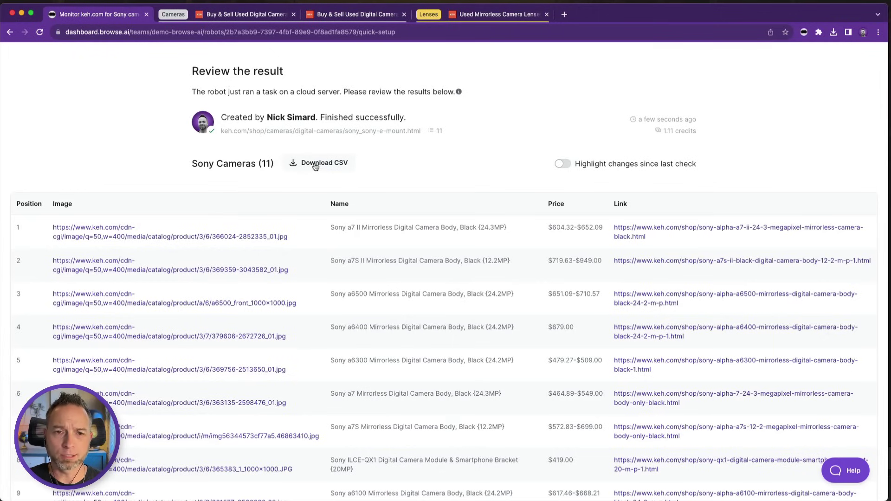
pyautogui.scroll(-1, 322, 182)
pyautogui.scroll(-2, 322, 182)
pyautogui.scroll(-2, 322, 186)
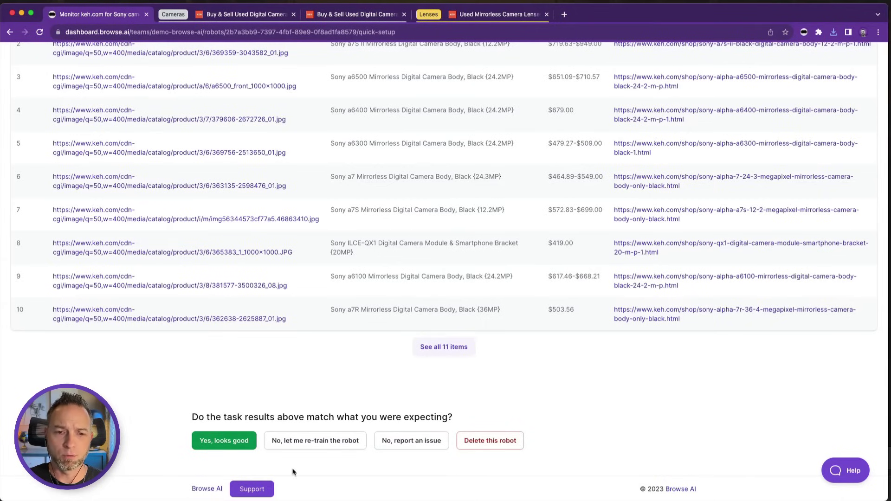
pyautogui.click(224, 441)
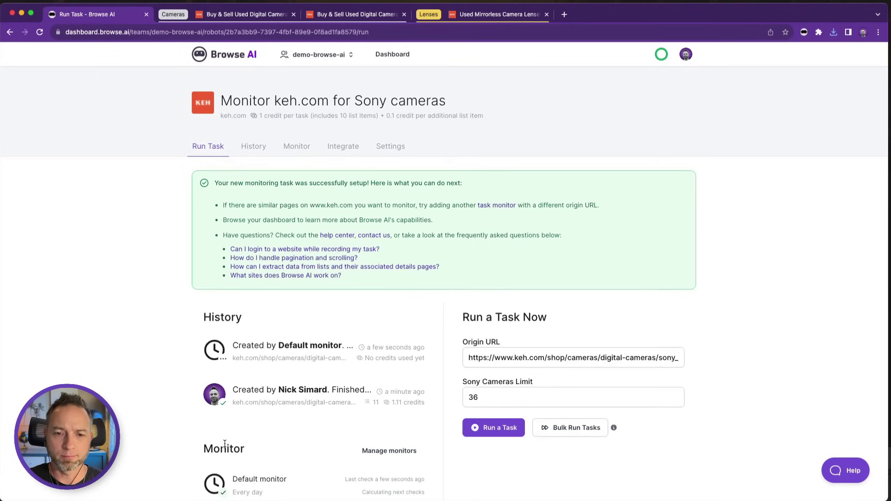
# Step: Replace the origin URL with the KEH Sony E-mount mirrorless lenses page address
pyautogui.tripleClick(496, 358)
pyautogui.press('BackSpace')
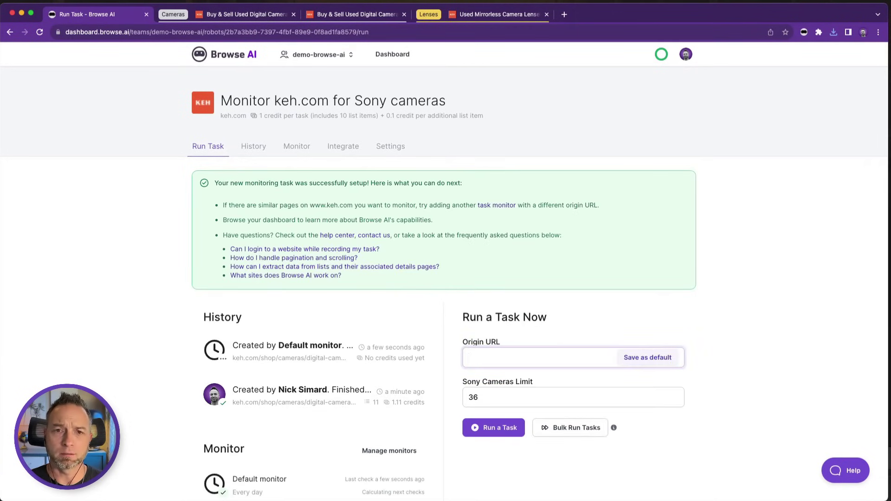
pyautogui.click(474, 15)
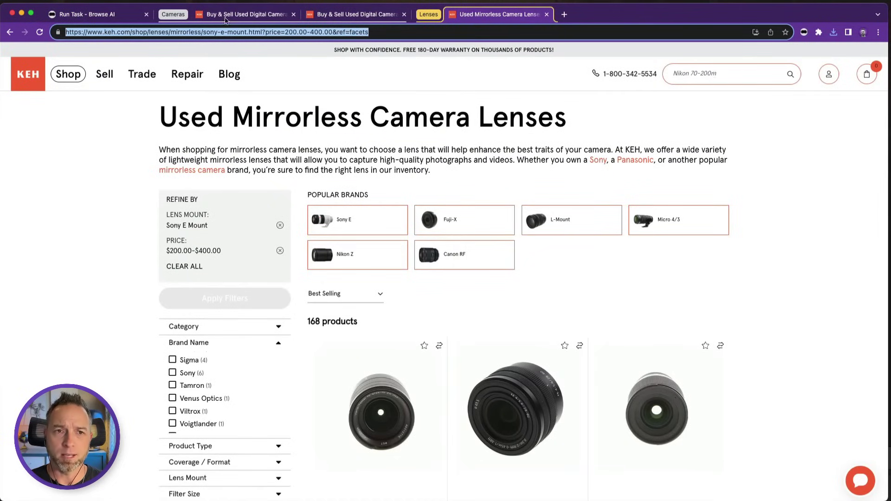
pyautogui.click(105, 15)
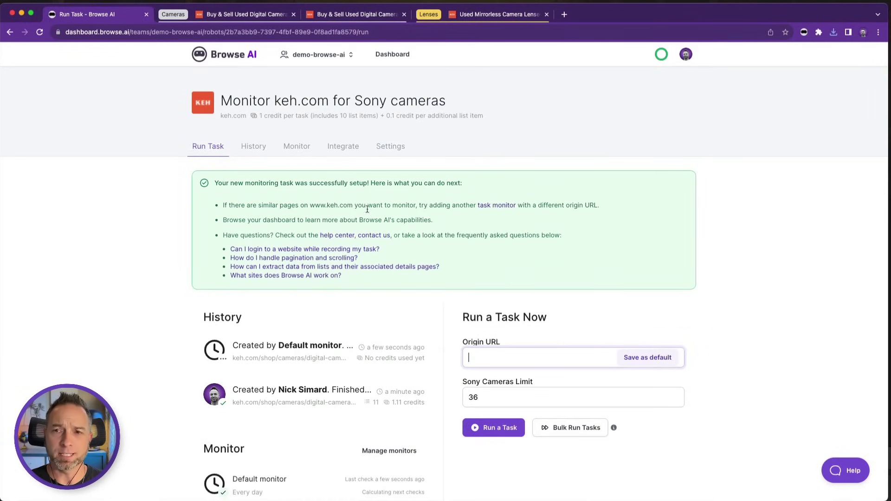
pyautogui.hotkey('ctrl', 'v')
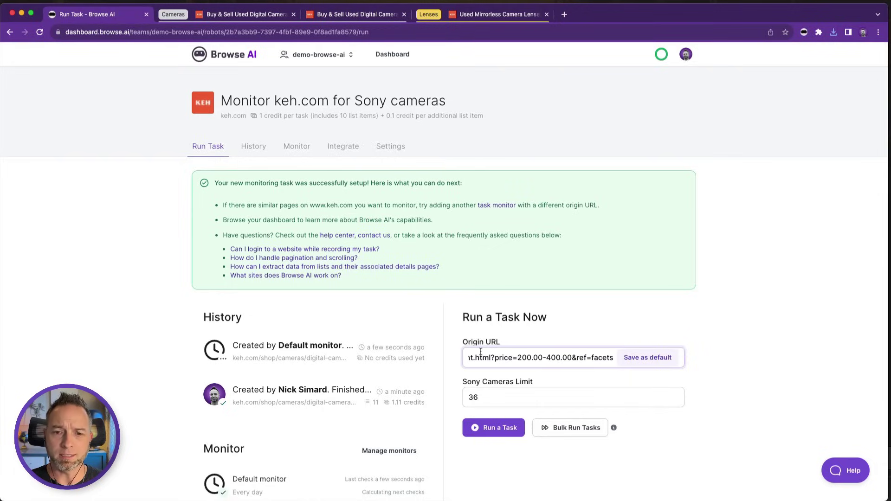
# Step: Run the task on the lenses page and review its 36 returned items
pyautogui.click(489, 425)
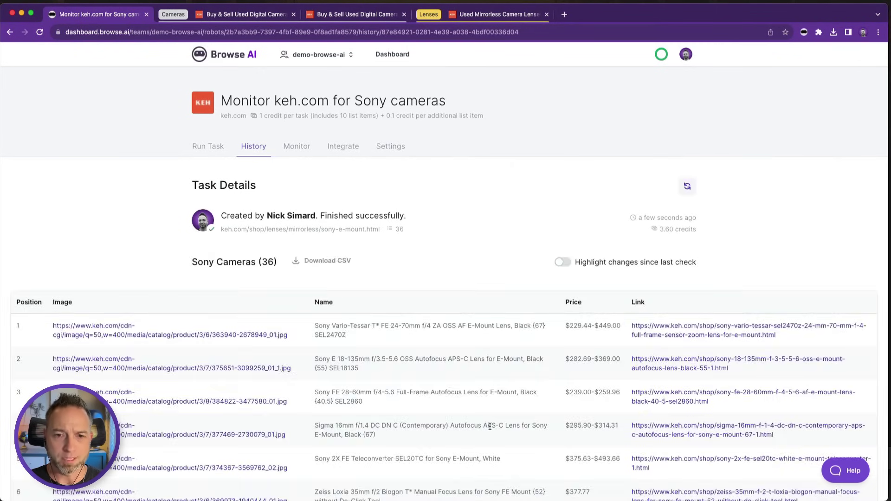
pyautogui.scroll(-2, 490, 426)
pyautogui.scroll(-2, 490, 427)
pyautogui.scroll(-2, 490, 426)
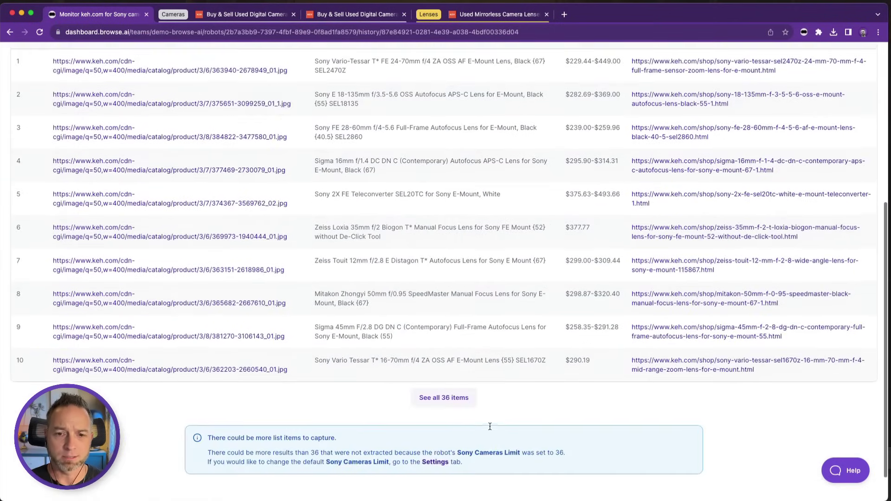
pyautogui.scroll(1, 490, 426)
pyautogui.scroll(1, 490, 426)
pyautogui.scroll(3, 490, 426)
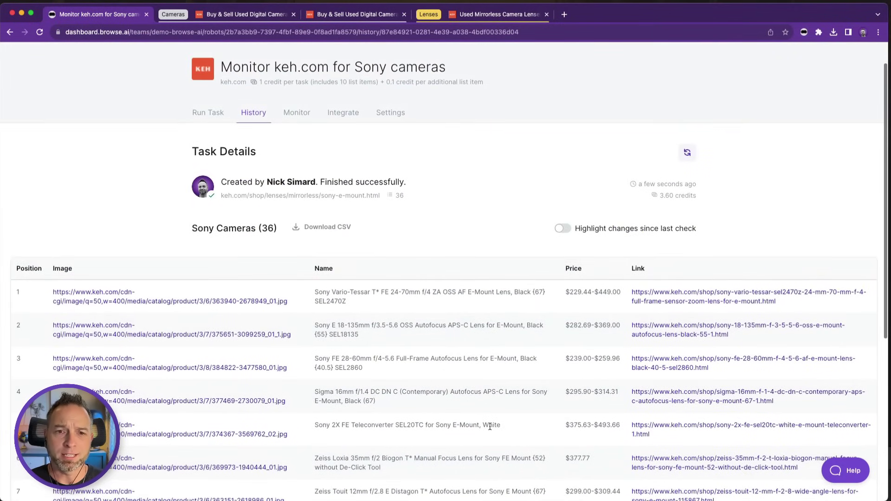
# Step: From the Run Task tab, go to the robot's Bulk Run Tasks page
pyautogui.click(205, 116)
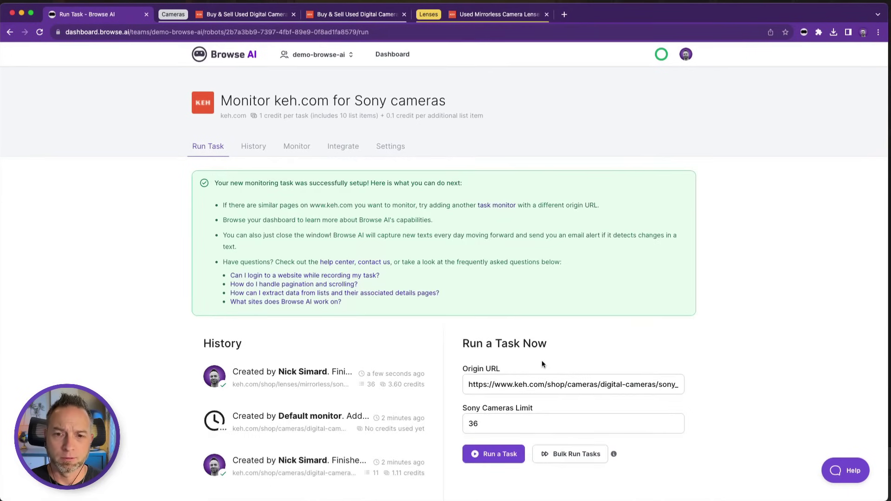
pyautogui.scroll(-3, 542, 360)
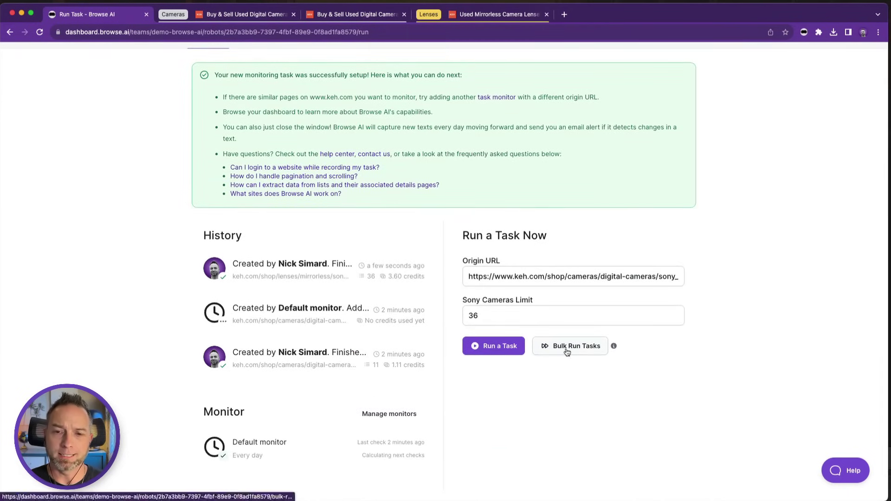
pyautogui.click(567, 349)
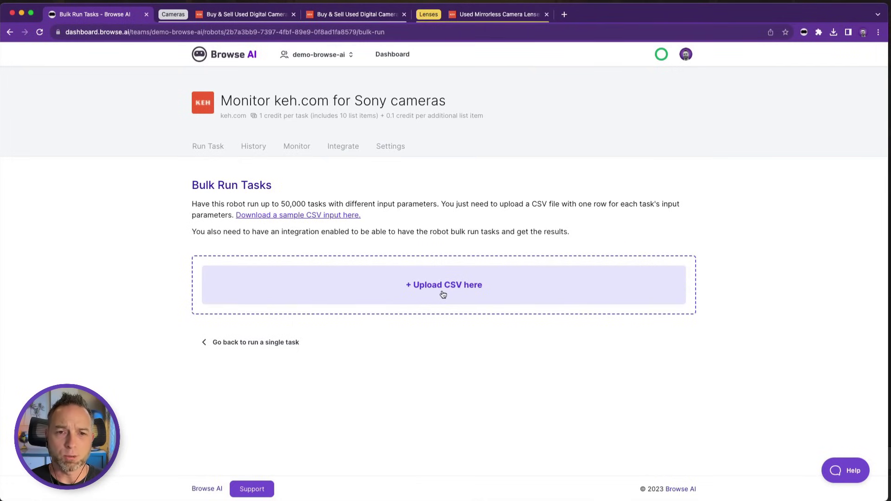
# Step: Create a new monitor named 'Monitor Olympus cameras on keh.com'
pyautogui.click(299, 147)
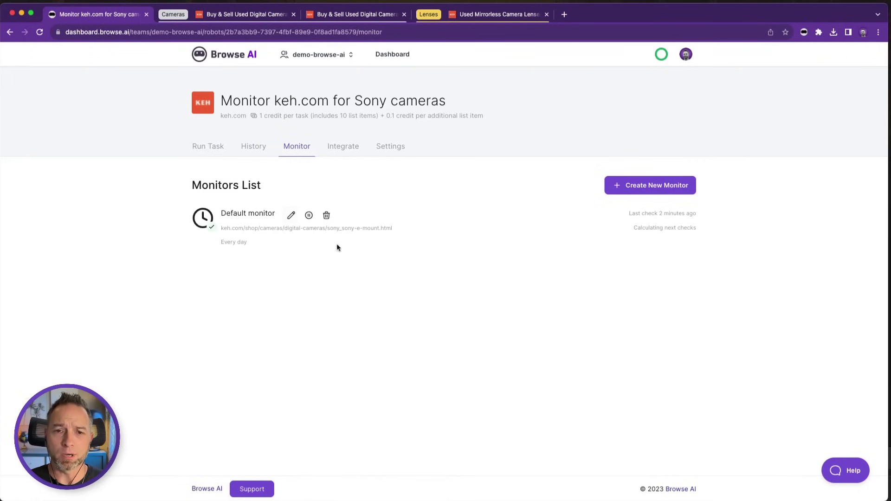
pyautogui.click(614, 189)
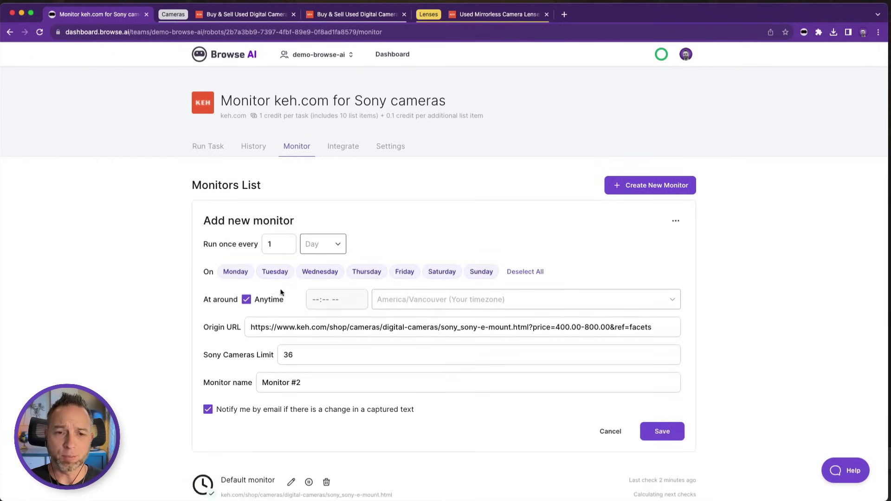
pyautogui.tripleClick(286, 381)
pyautogui.write('Monitor ')
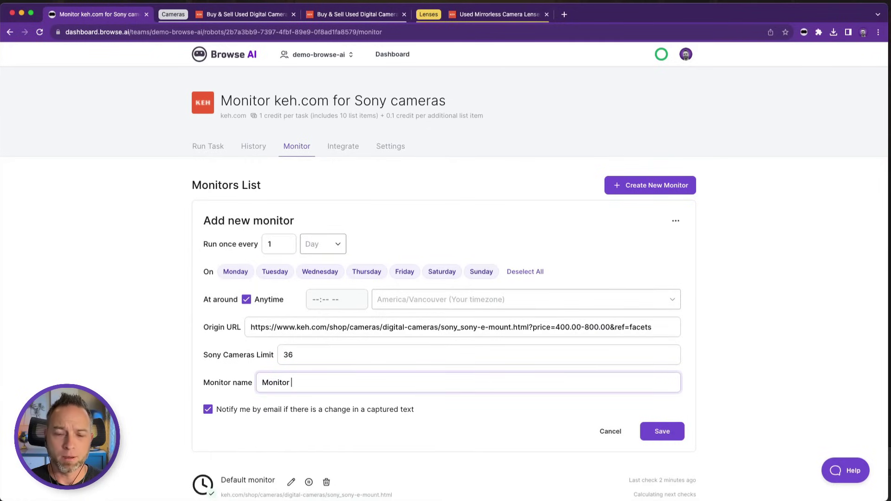
pyautogui.write('Olympus cameras on keh.com')
# Step: Set the monitor's origin URL to the KEH Olympus cameras page and save it
pyautogui.click(325, 14)
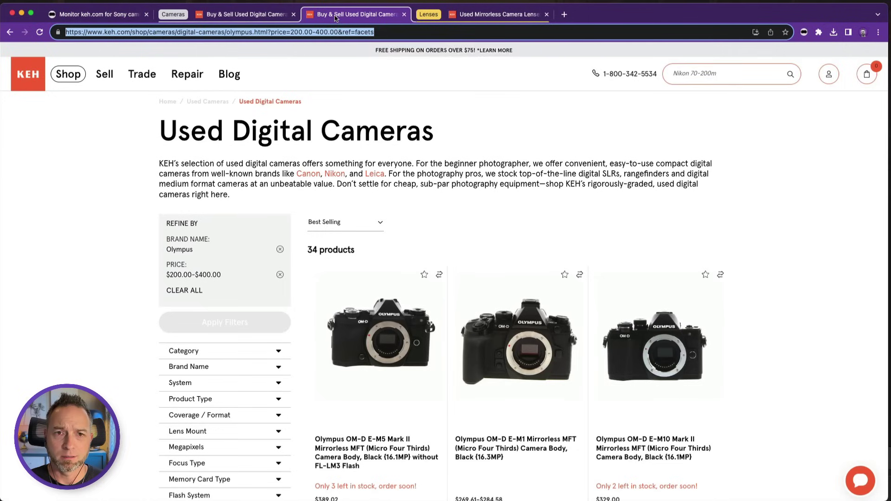
pyautogui.click(288, 32)
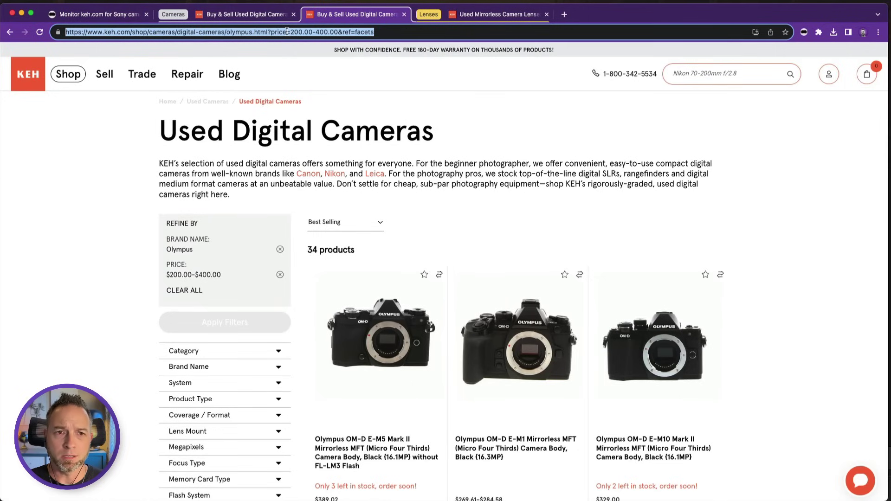
pyautogui.click(120, 14)
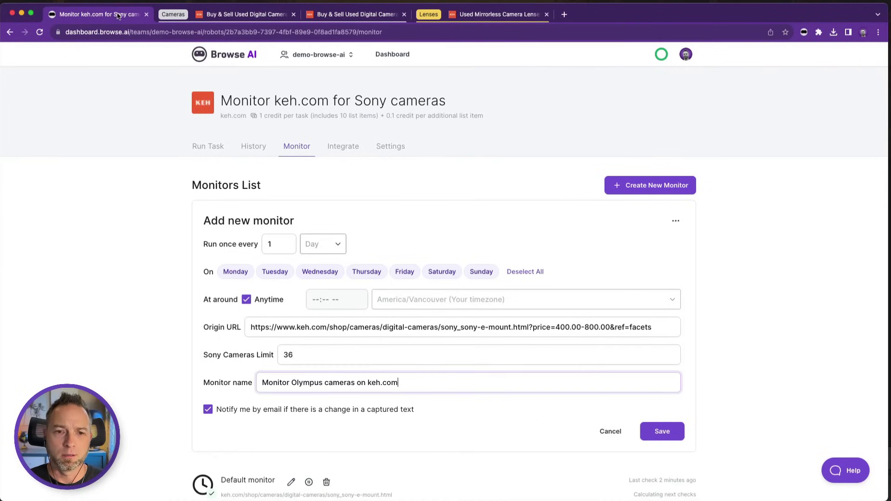
pyautogui.tripleClick(320, 327)
pyautogui.hotkey('ctrl', 'v')
pyautogui.click(676, 433)
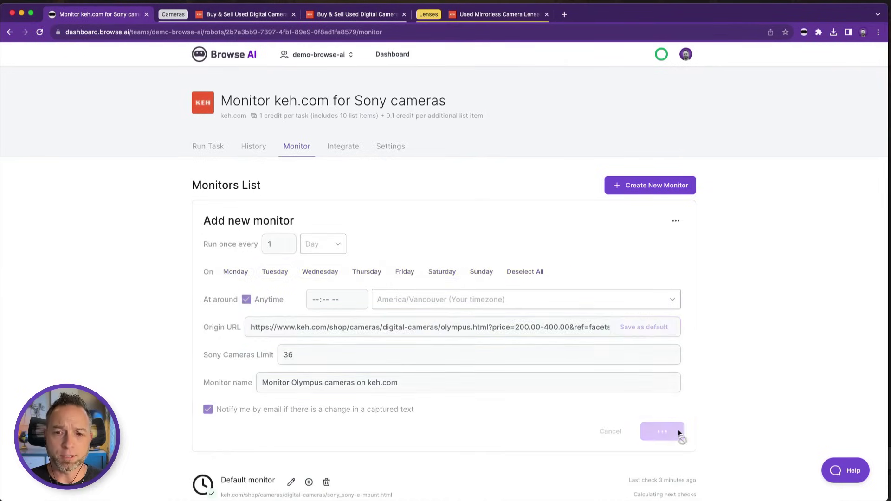
# Step: Look over the Integrate tab, then review Settings: Sony origin URL, 36-item limit, US location
pyautogui.click(348, 152)
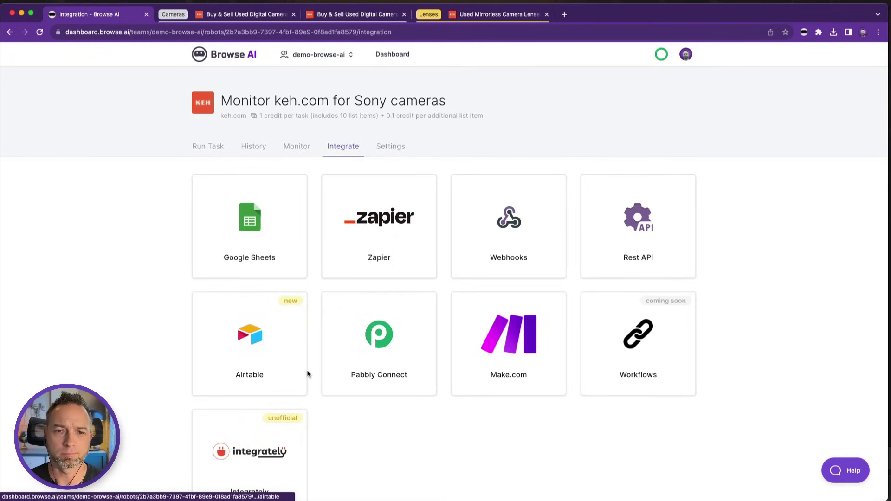
pyautogui.click(387, 155)
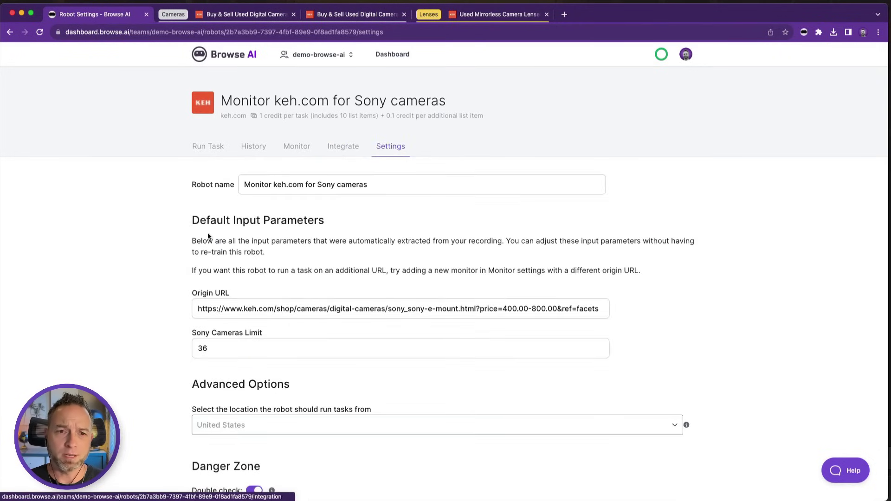
pyautogui.scroll(-2, 167, 258)
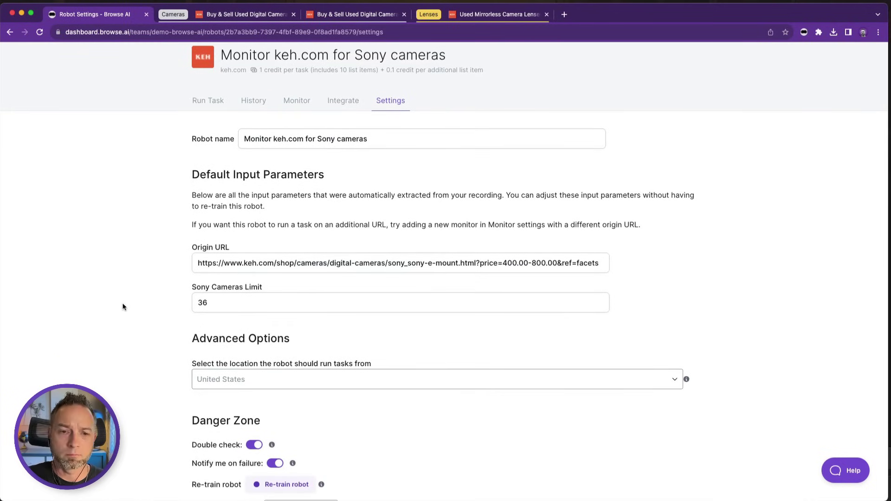
pyautogui.scroll(-4, 124, 307)
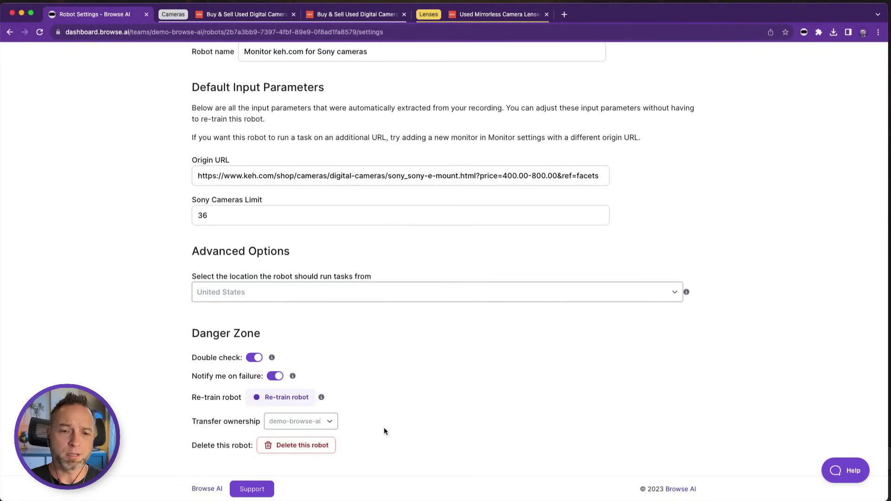
pyautogui.scroll(3, 383, 428)
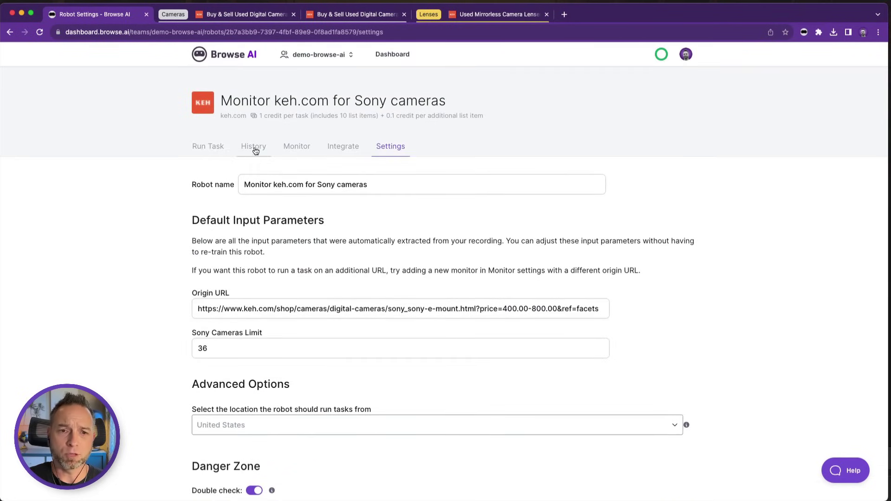
# Step: Open the Olympus monitor's successful run from History, showing 12 cameras for 1.20 credits
pyautogui.click(254, 148)
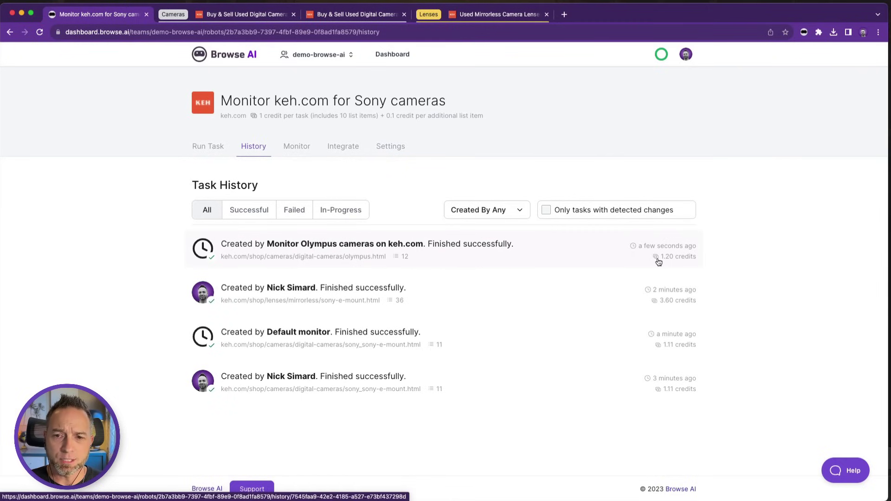
pyautogui.click(498, 260)
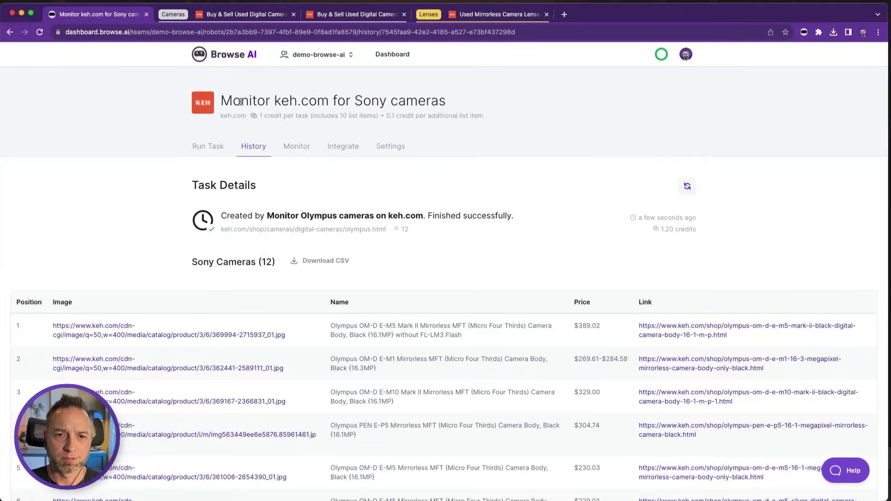
# Step: Return to the dashboard's My Robots list showing 'Monitor keh.com for Sony cameras'
pyautogui.click(386, 55)
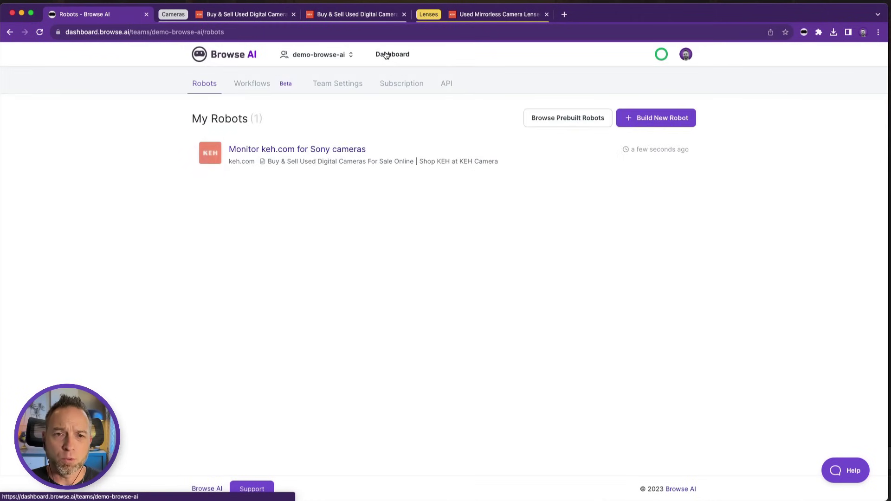